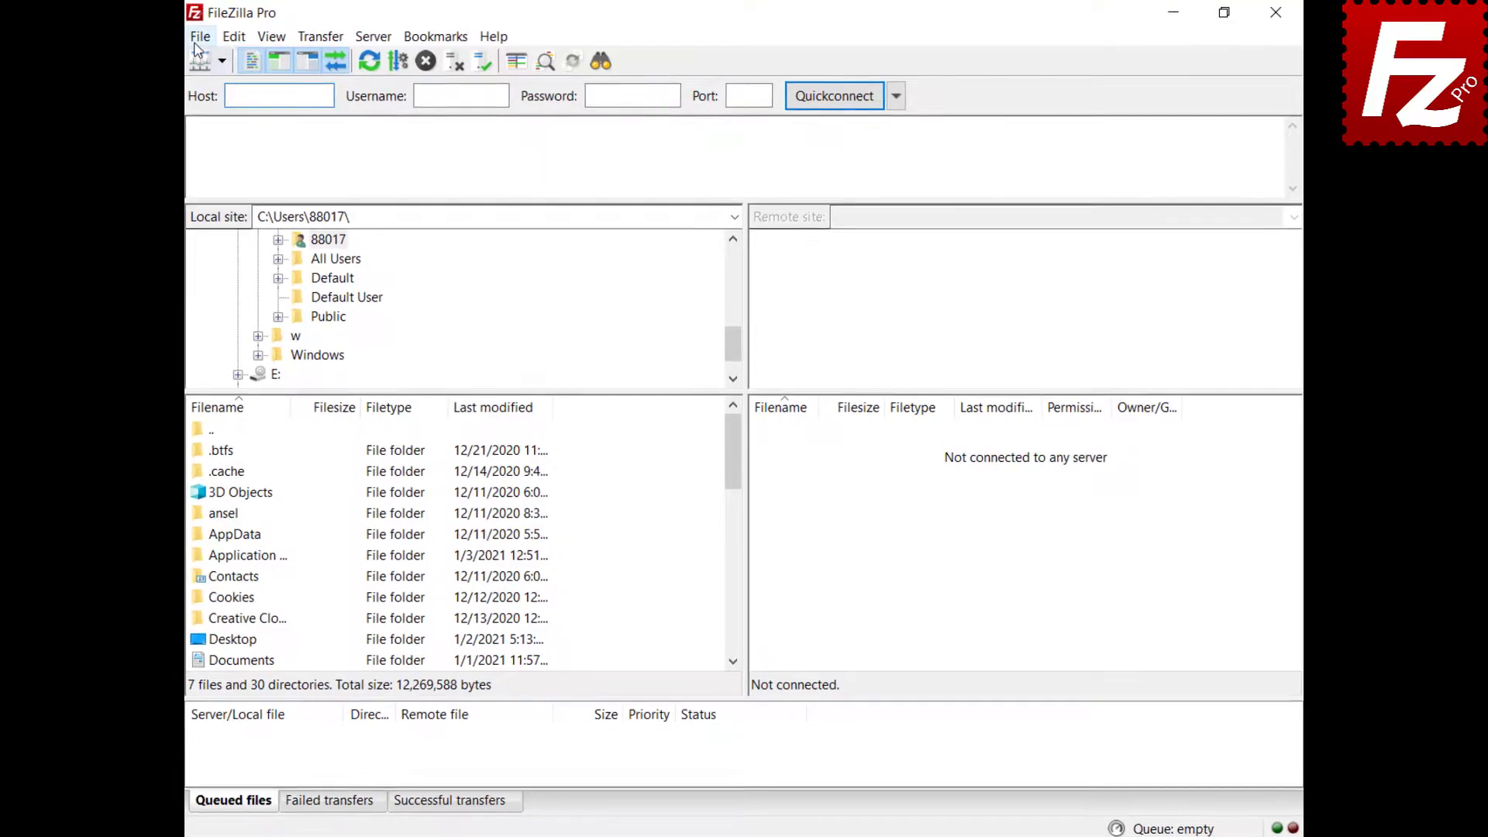
Connect to the saved Google Drive site and open My Drive > Construction Project.
click(135, 44)
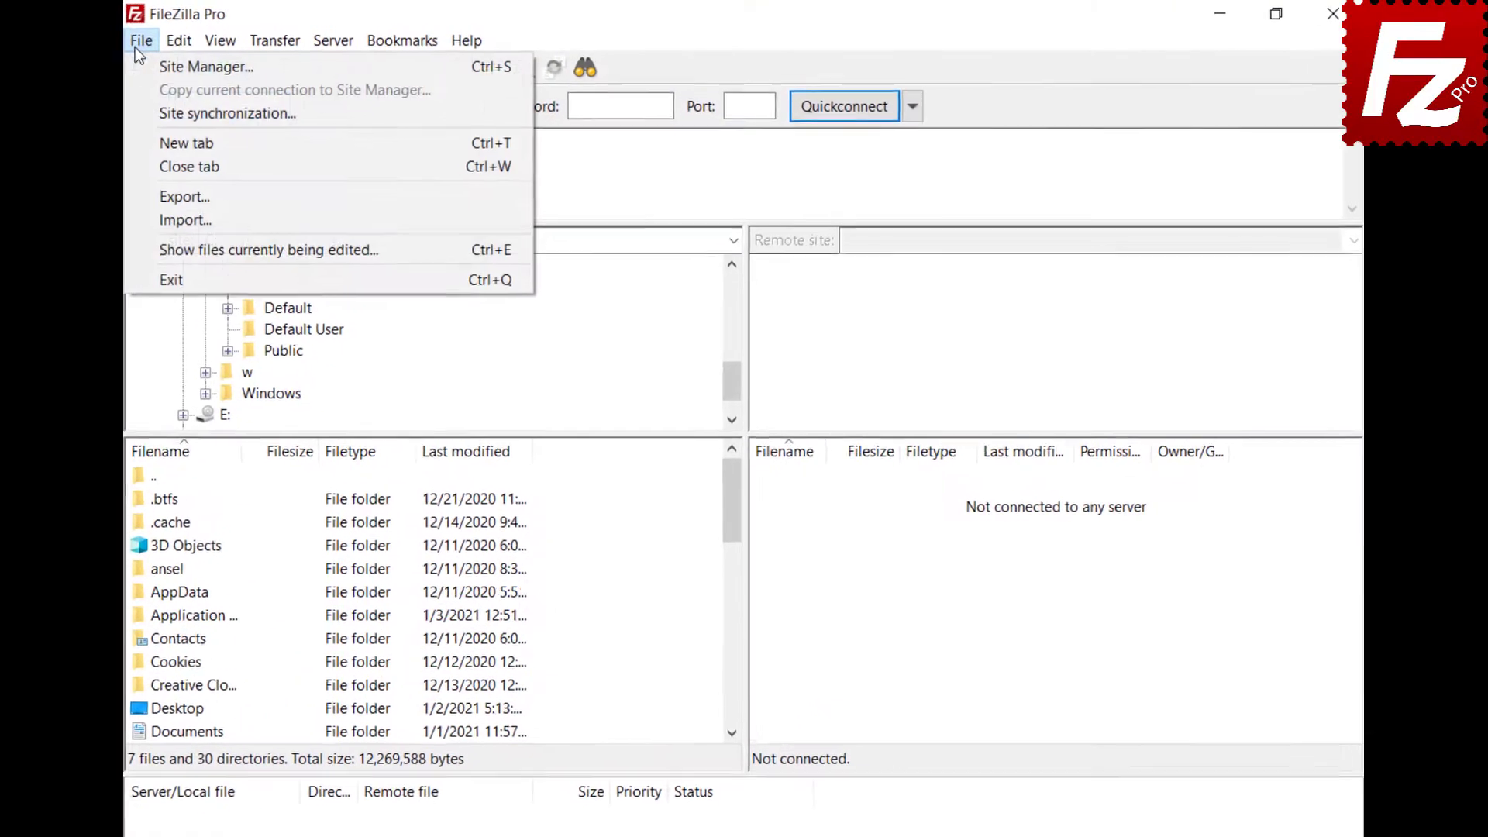
click(105, 68)
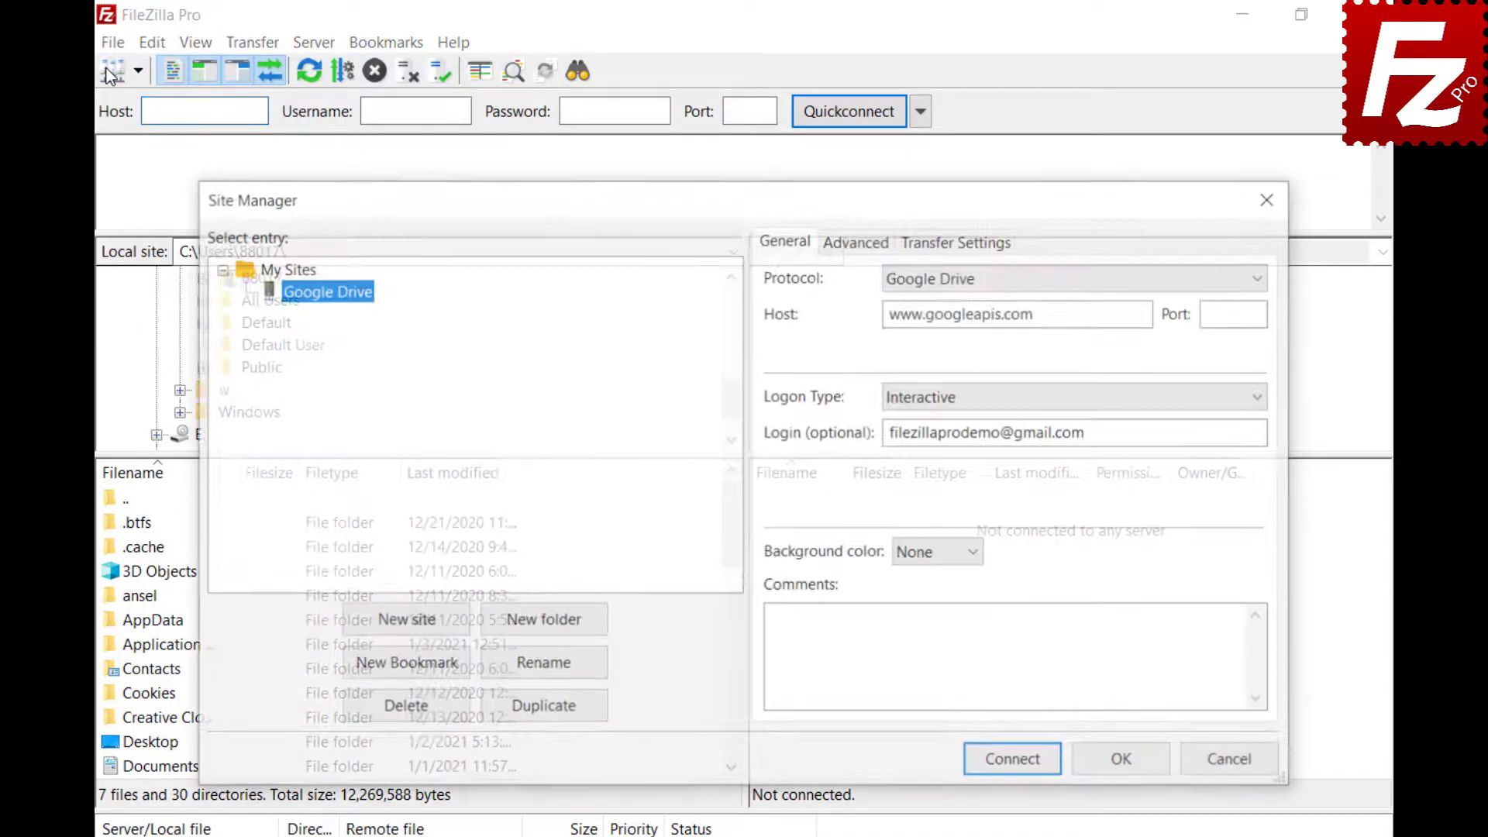
click(1015, 762)
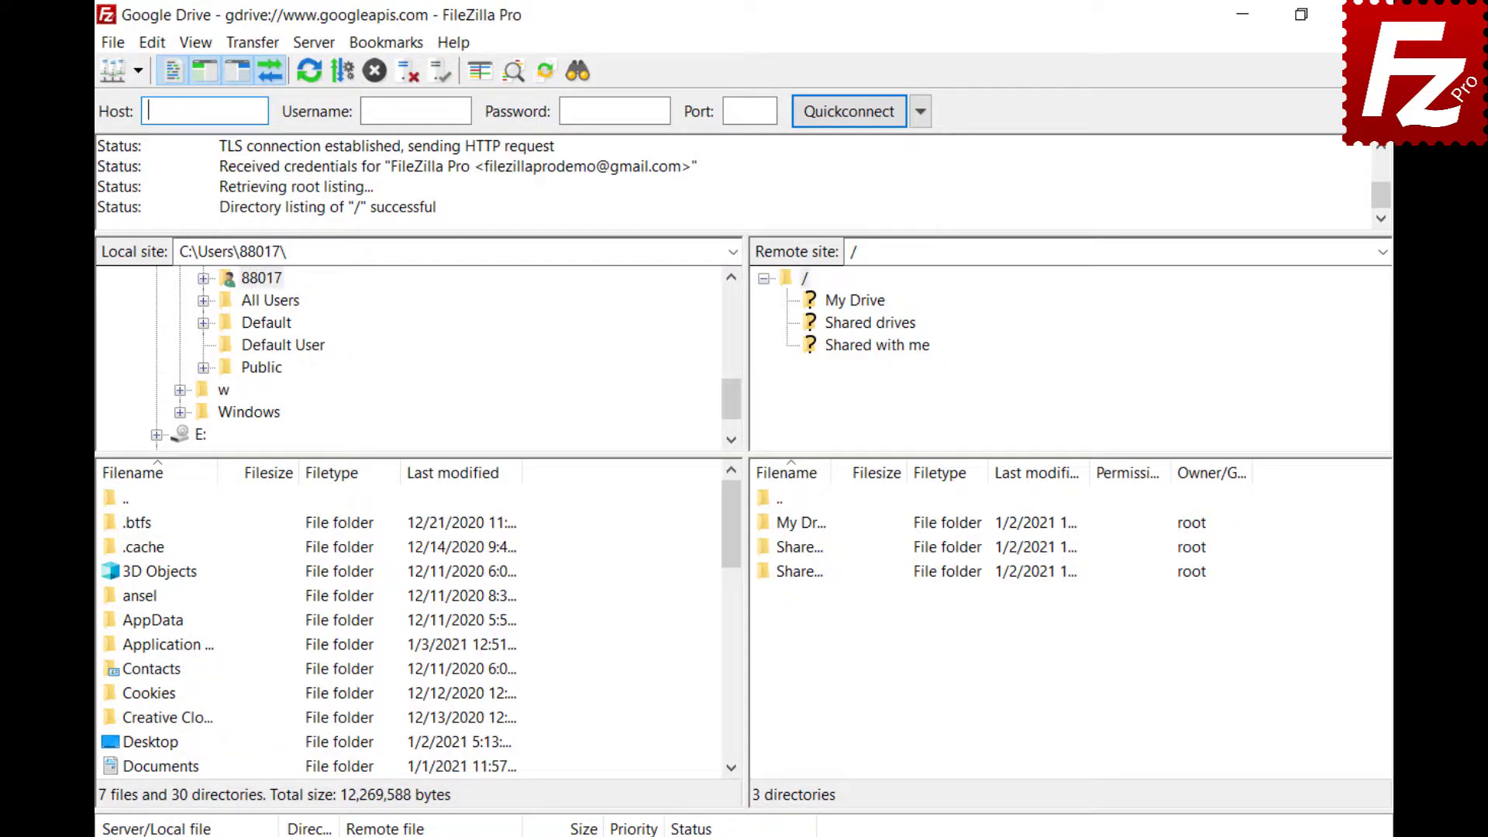
click(855, 300)
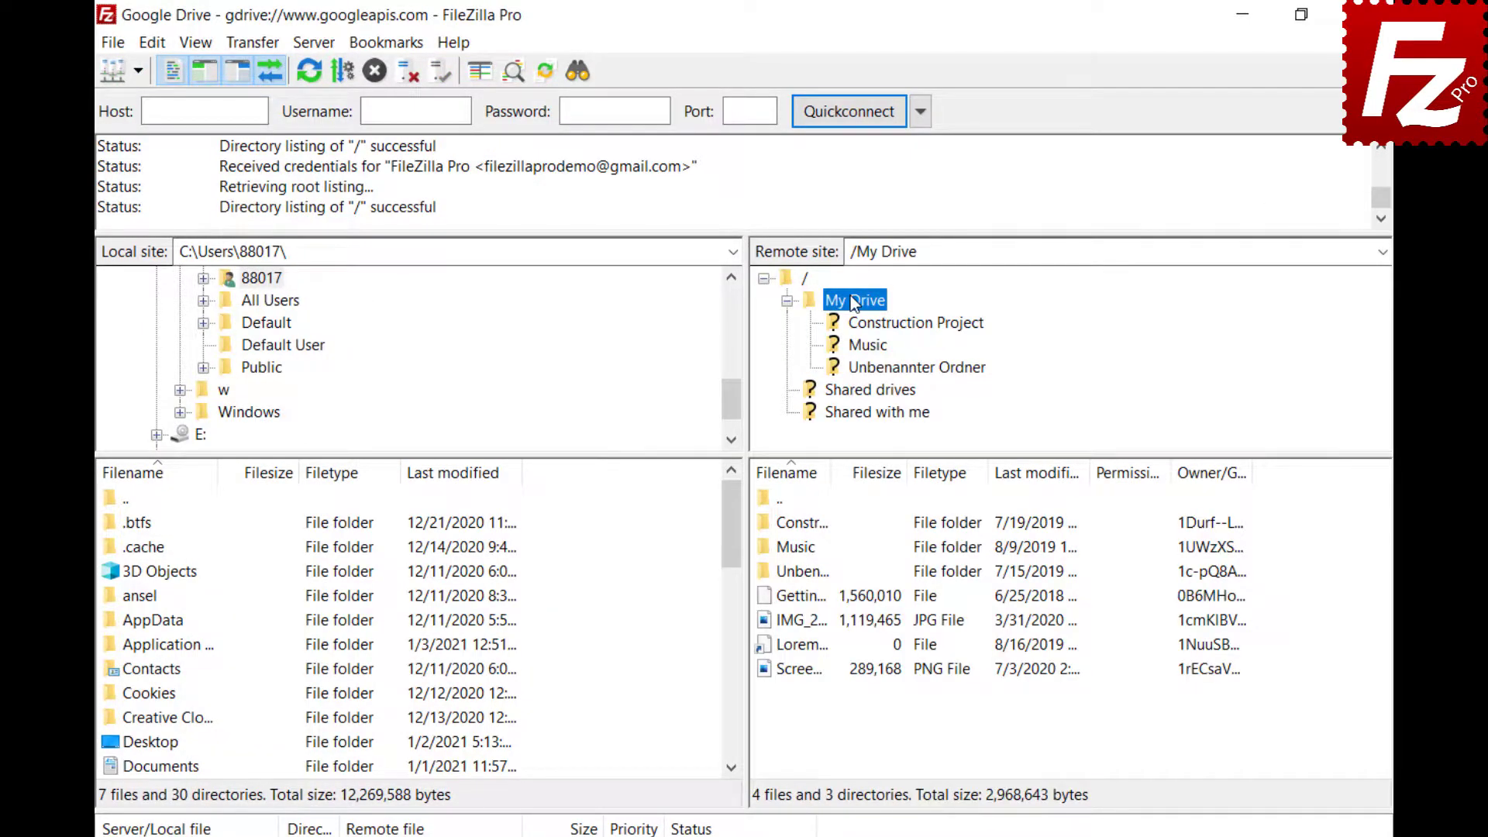
click(871, 324)
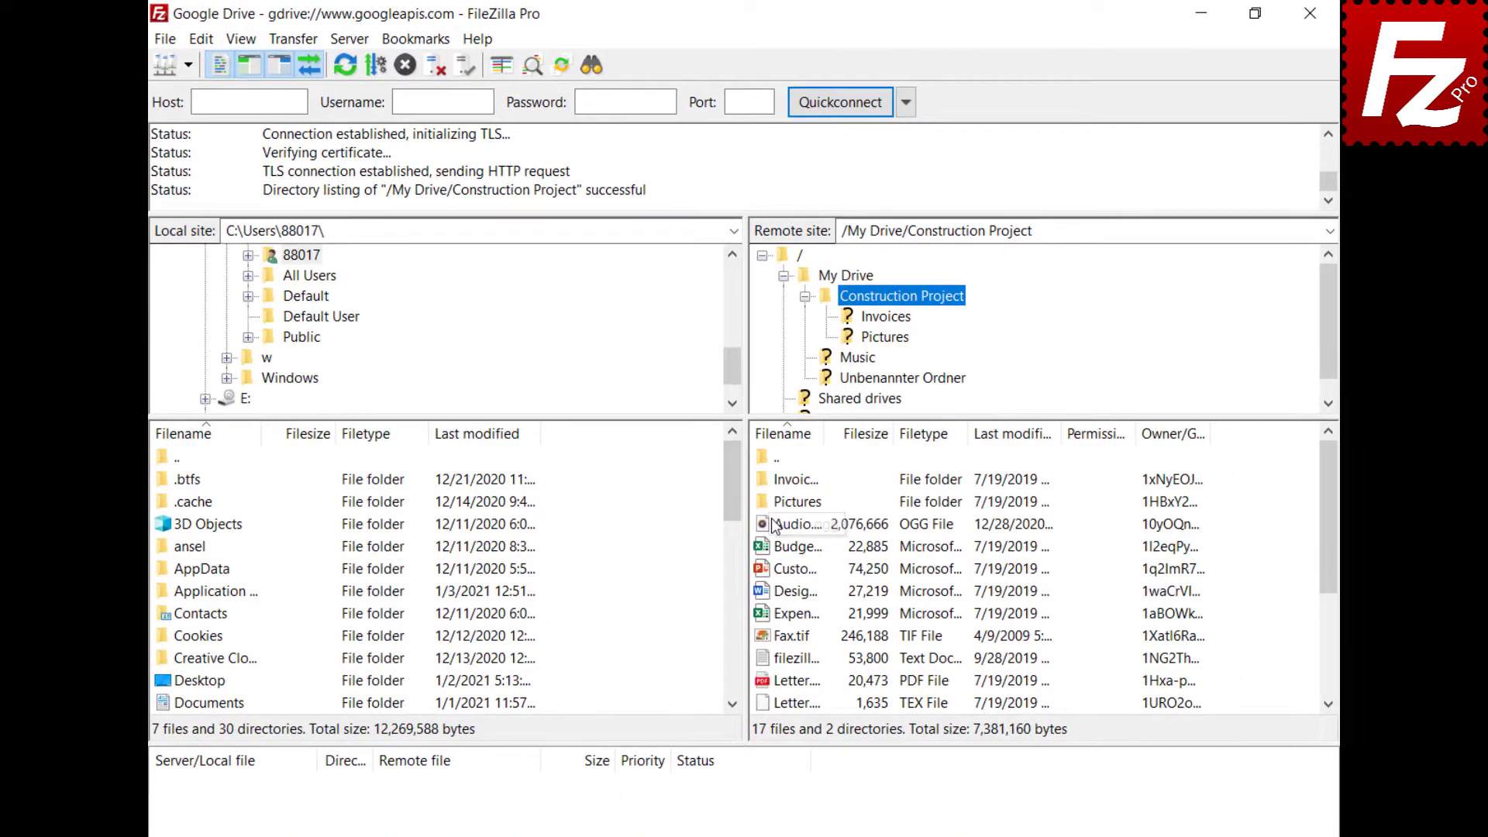
Open the Share dialog for Audio.ogg from its context menu.
right_click(776, 525)
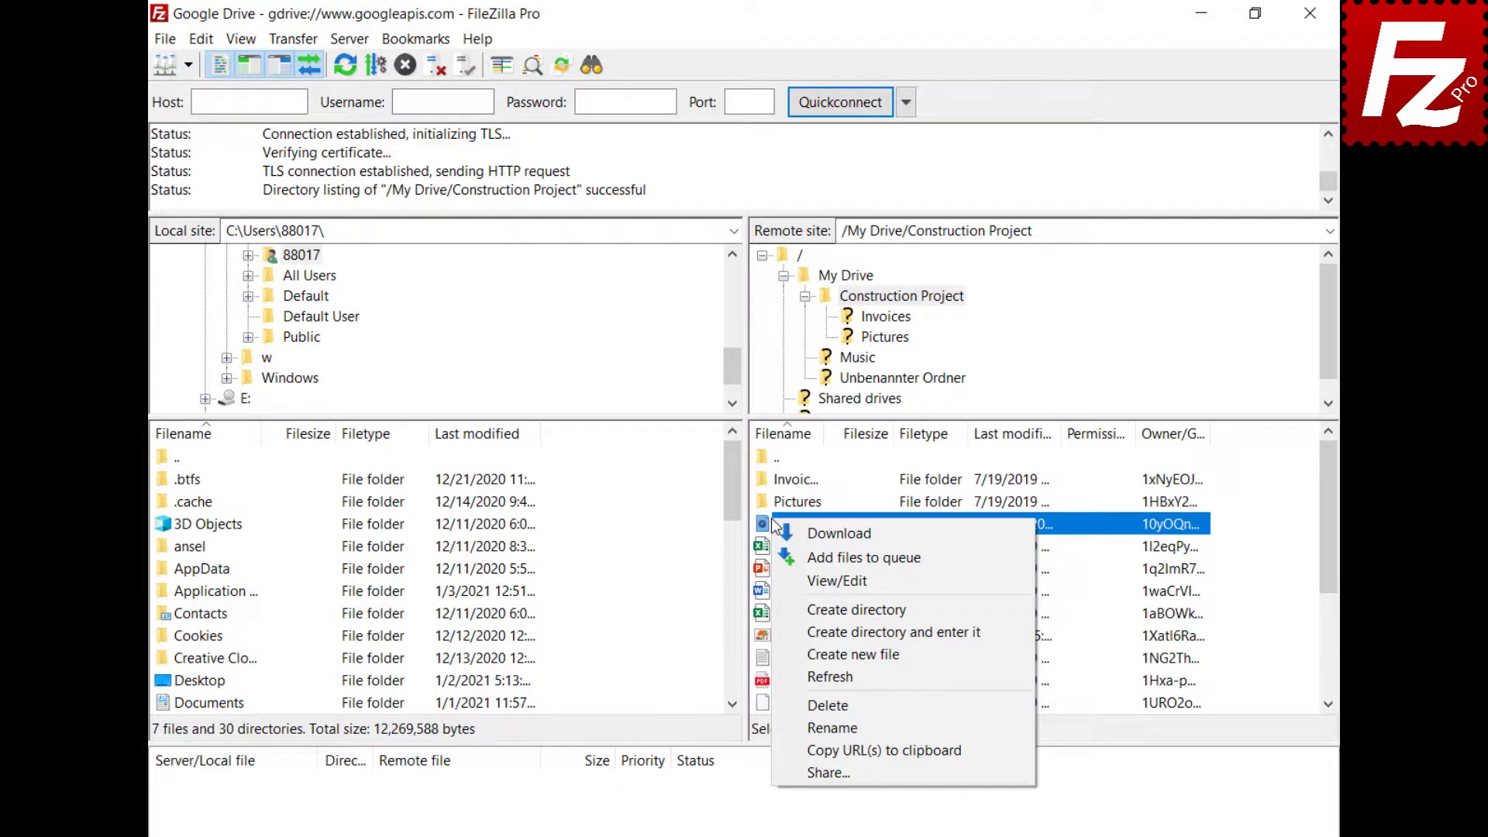
click(814, 774)
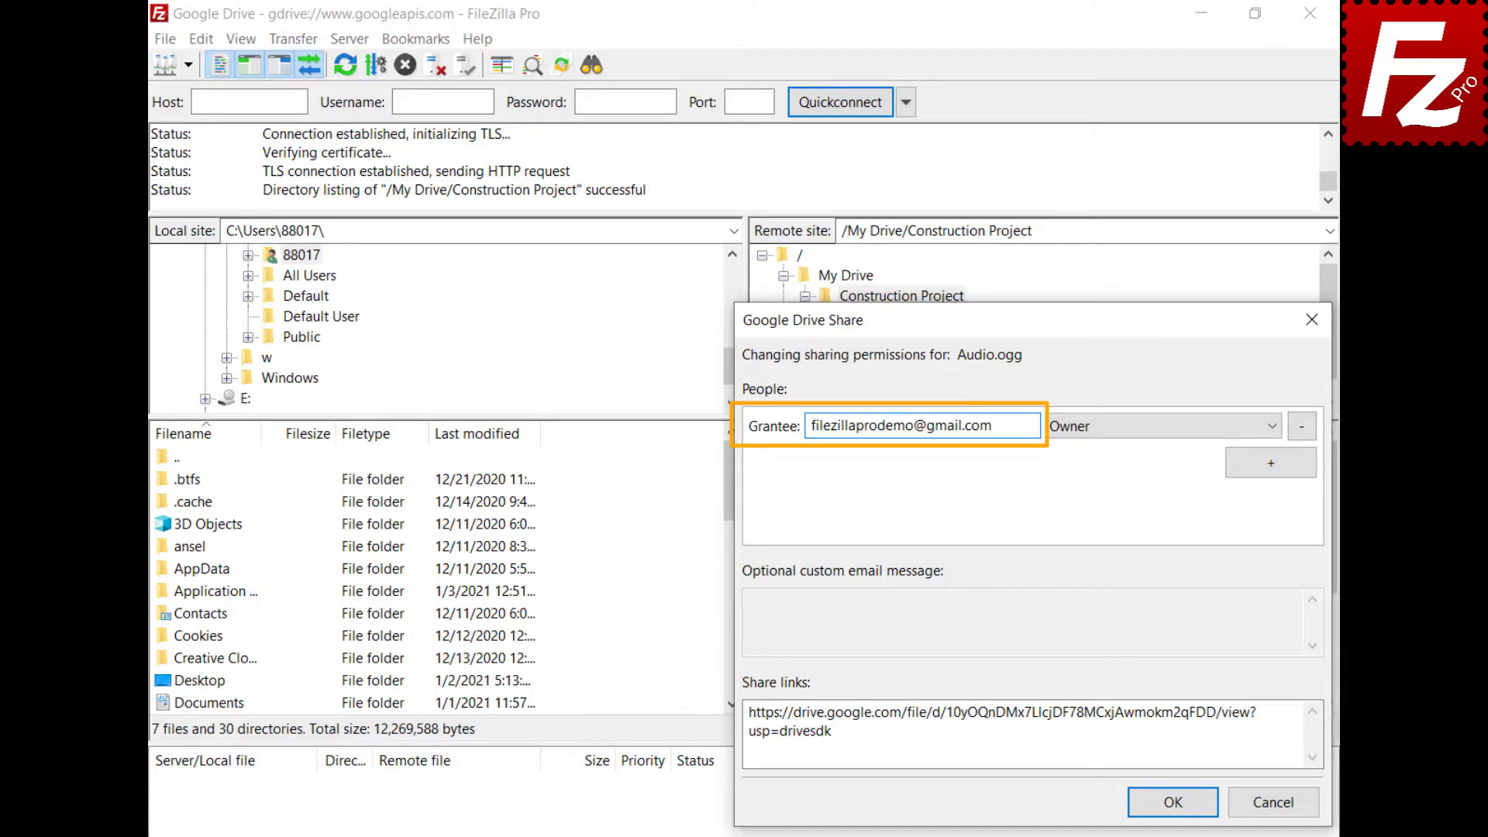
Add a new grantee row for the Google group with Can Comment permission.
click(1270, 463)
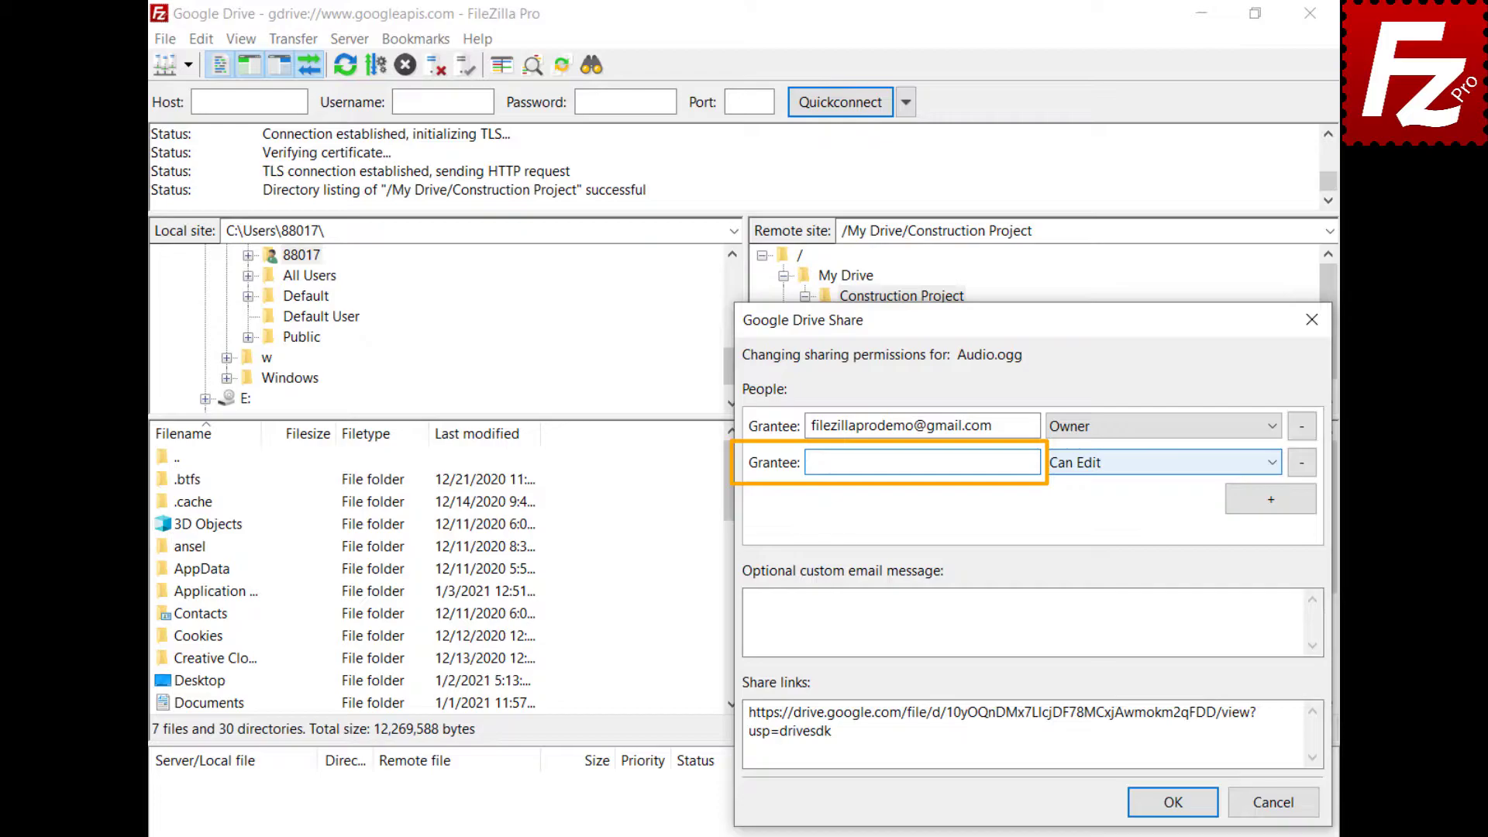
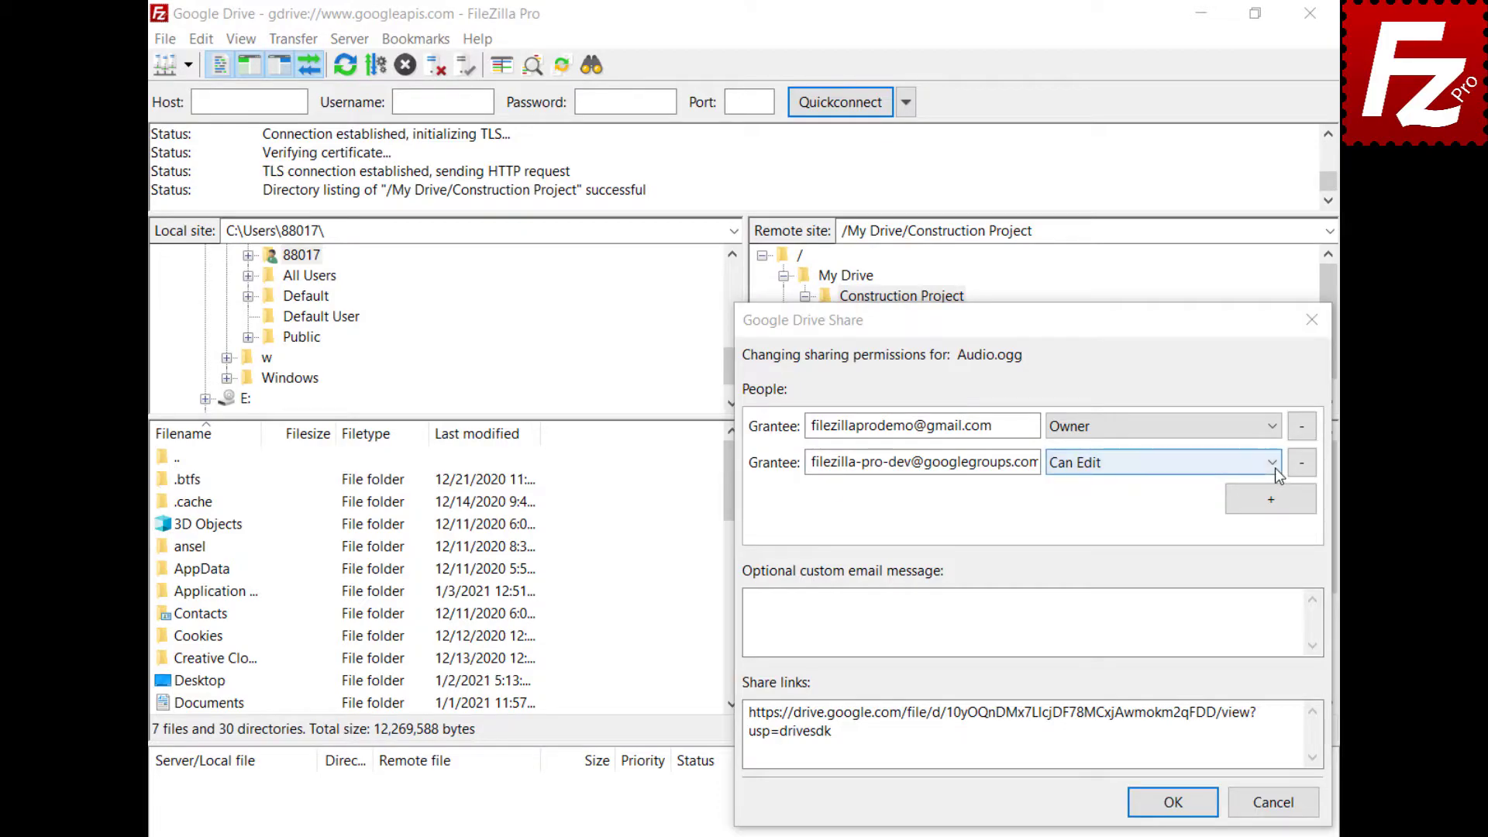
click(1276, 467)
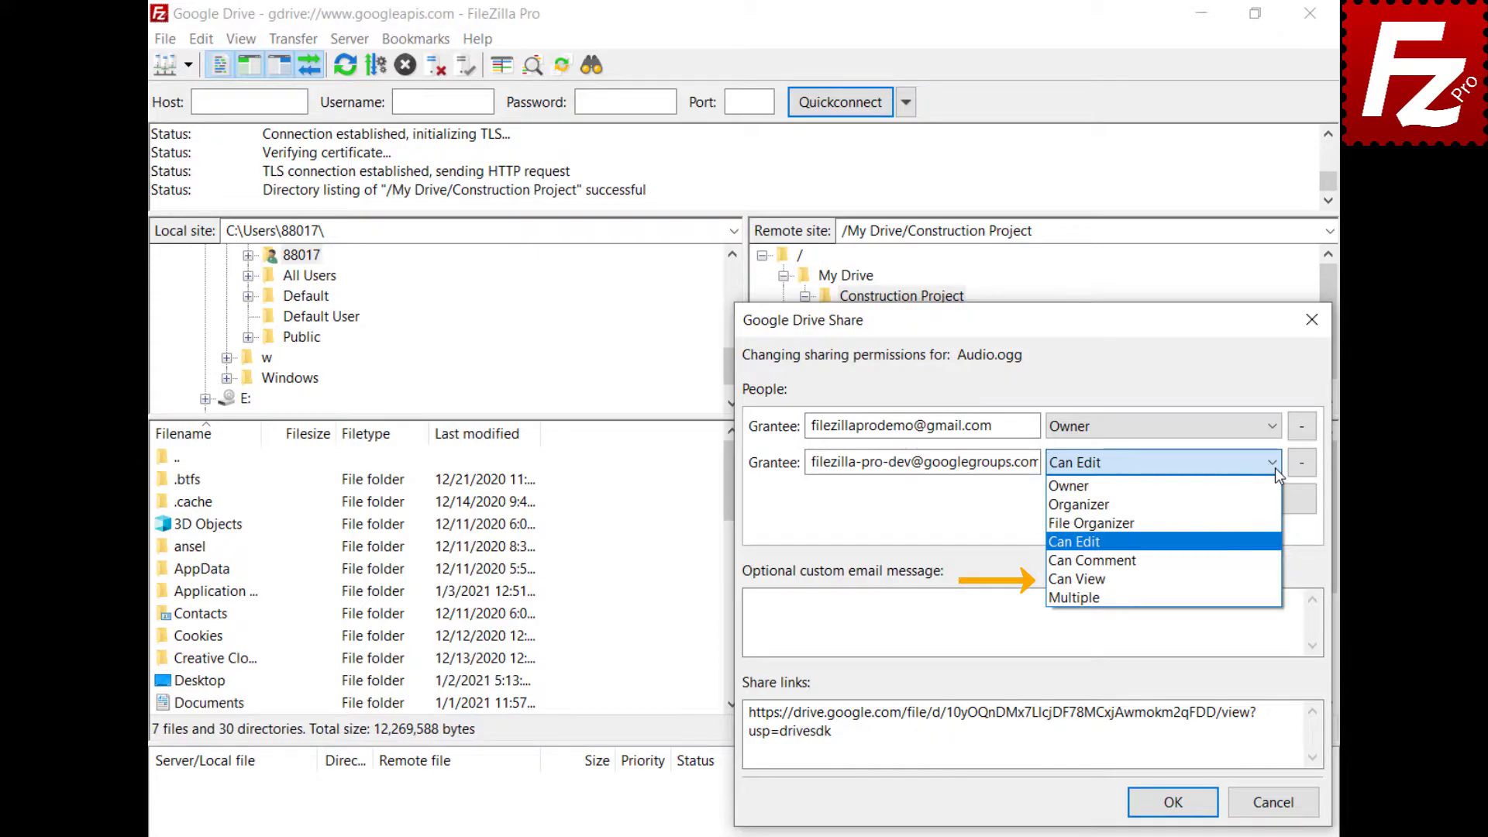
click(1269, 560)
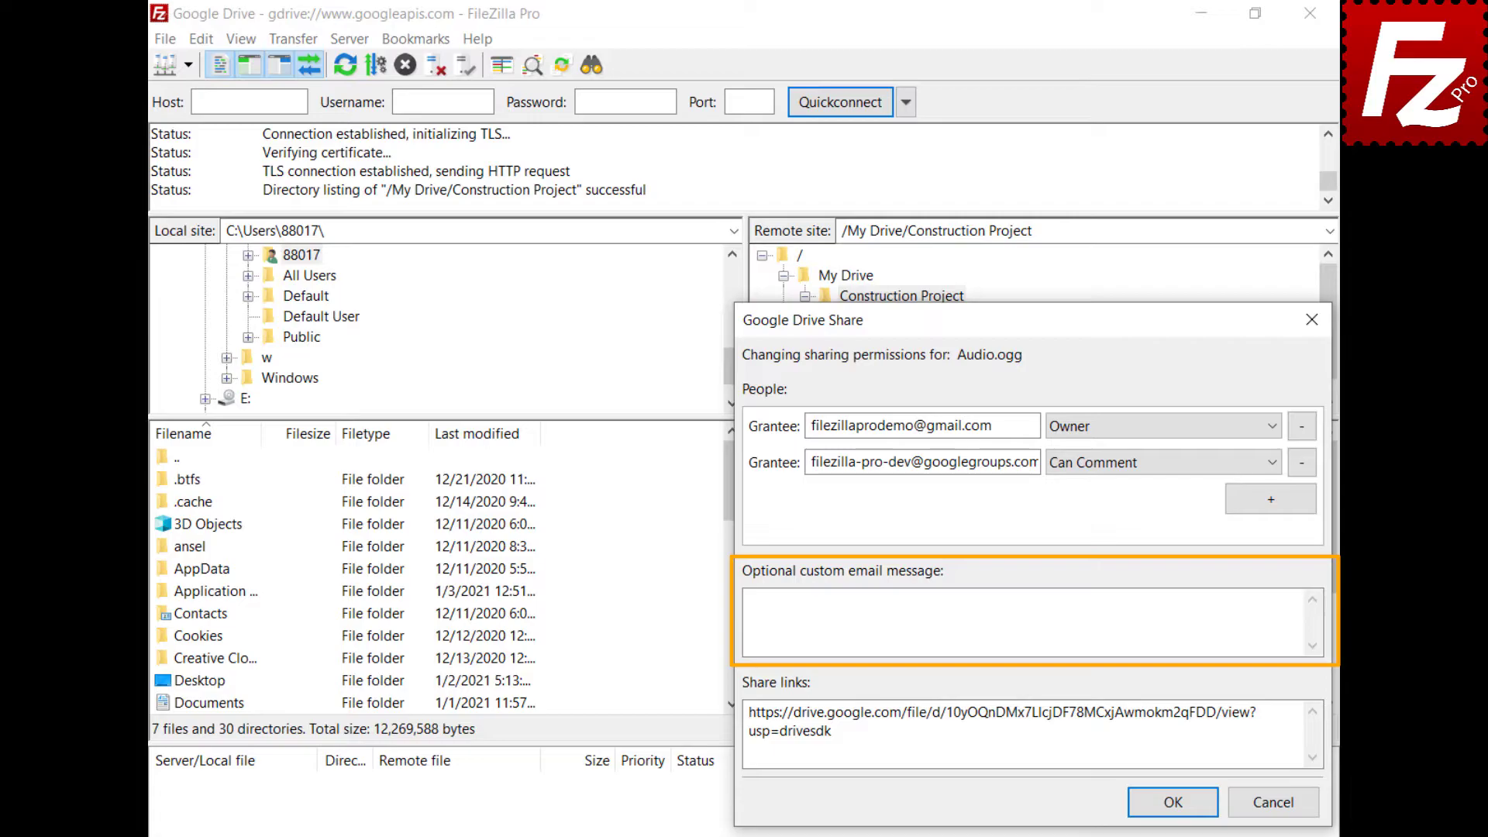
text(Shared with FileZilla )
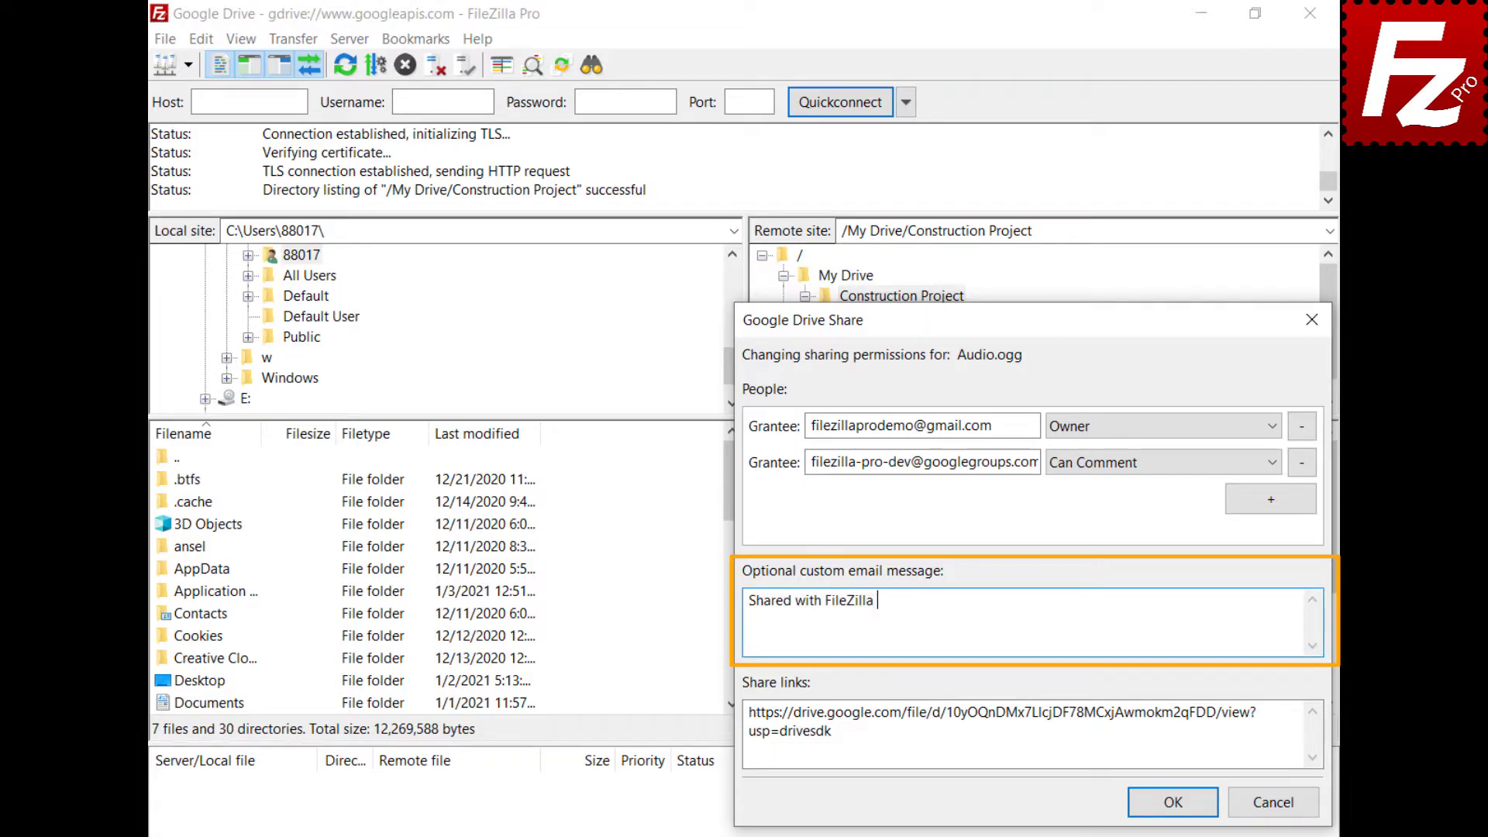
text(Pro)
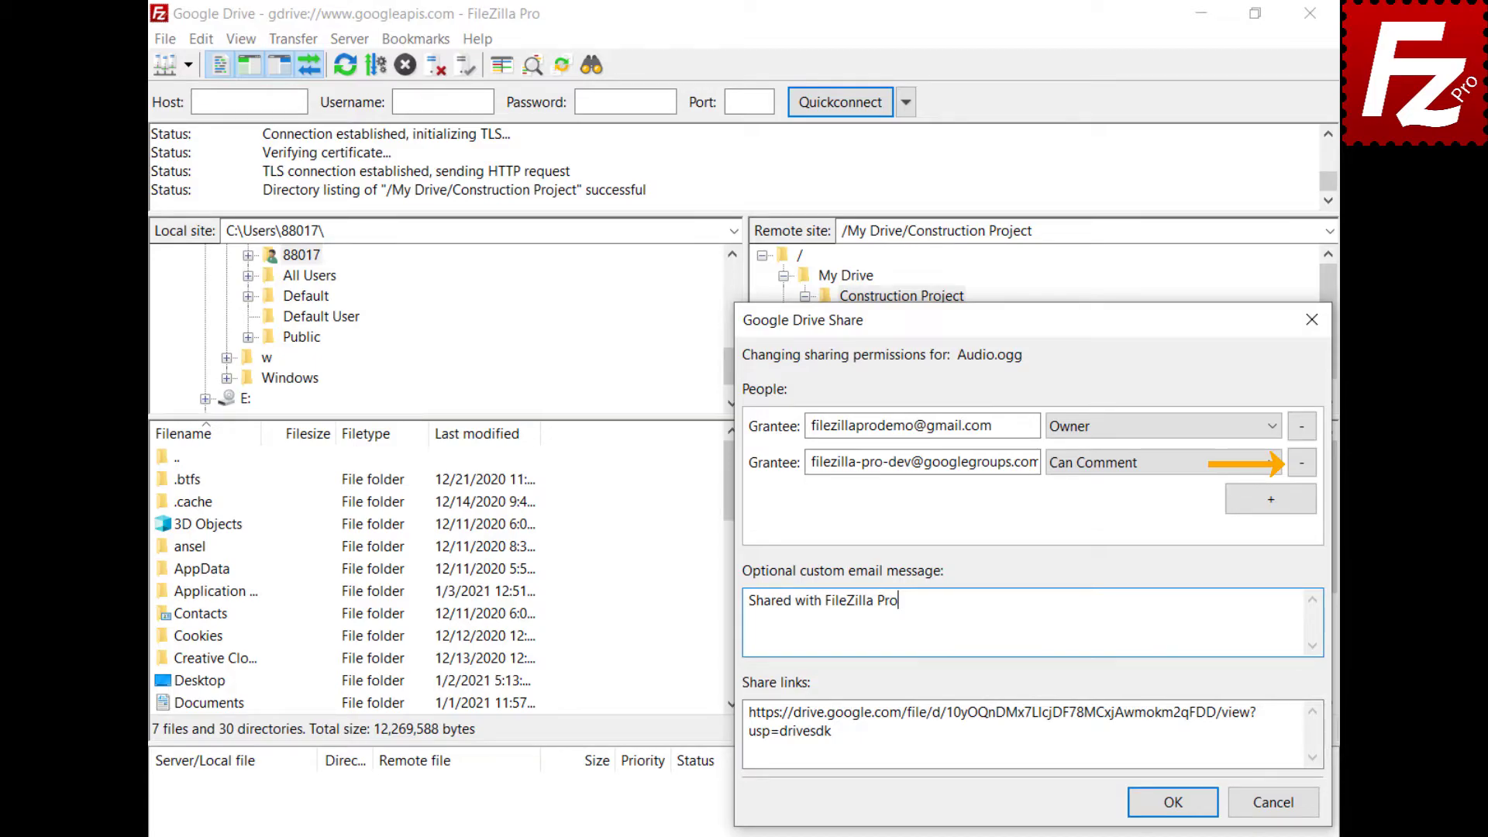
Confirm the Audio.ogg Google Drive sharing settings with OK.
click(1175, 803)
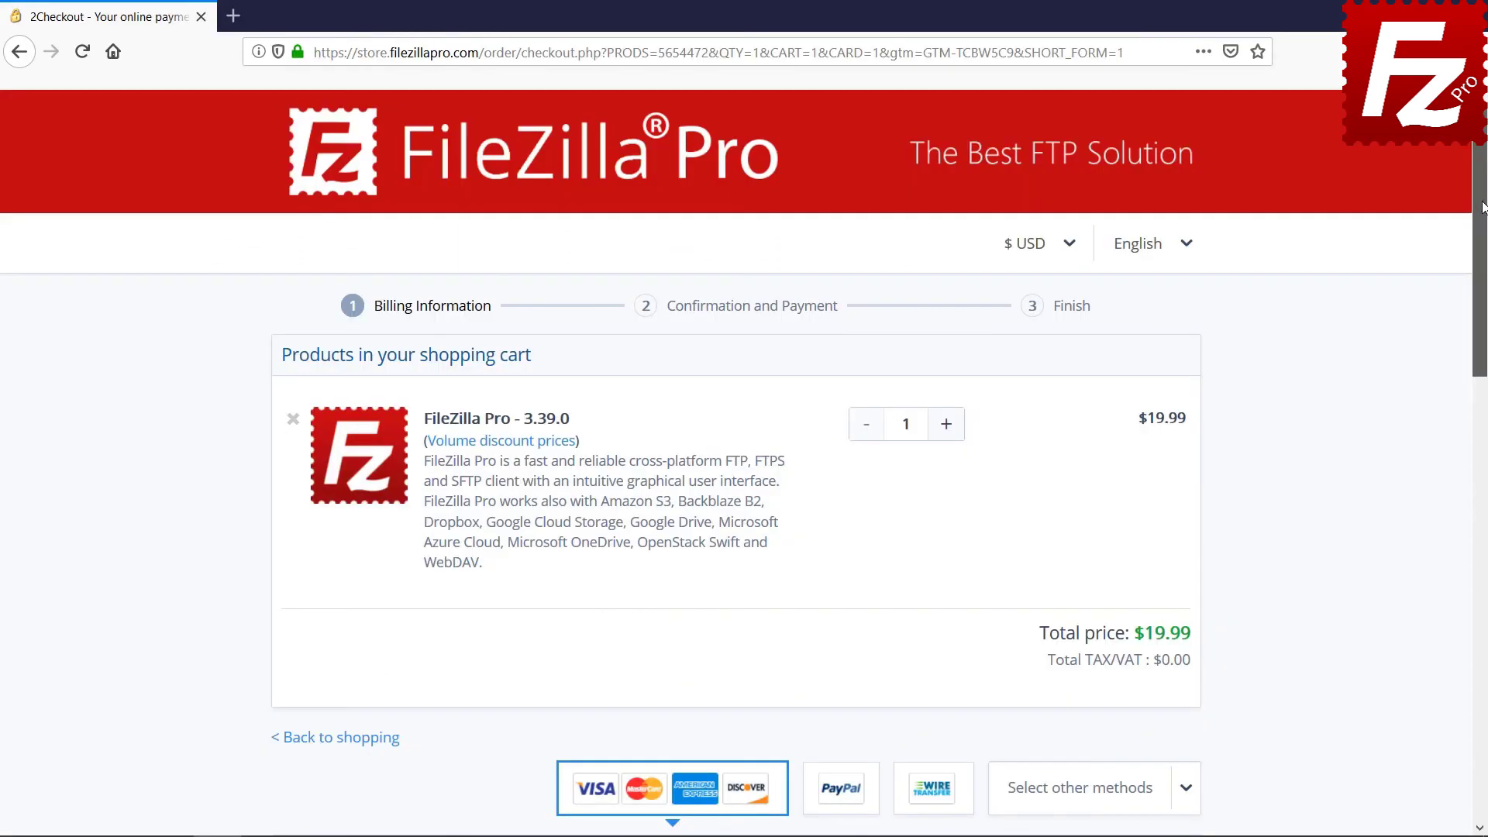
drag(1484, 208, 1484, 538)
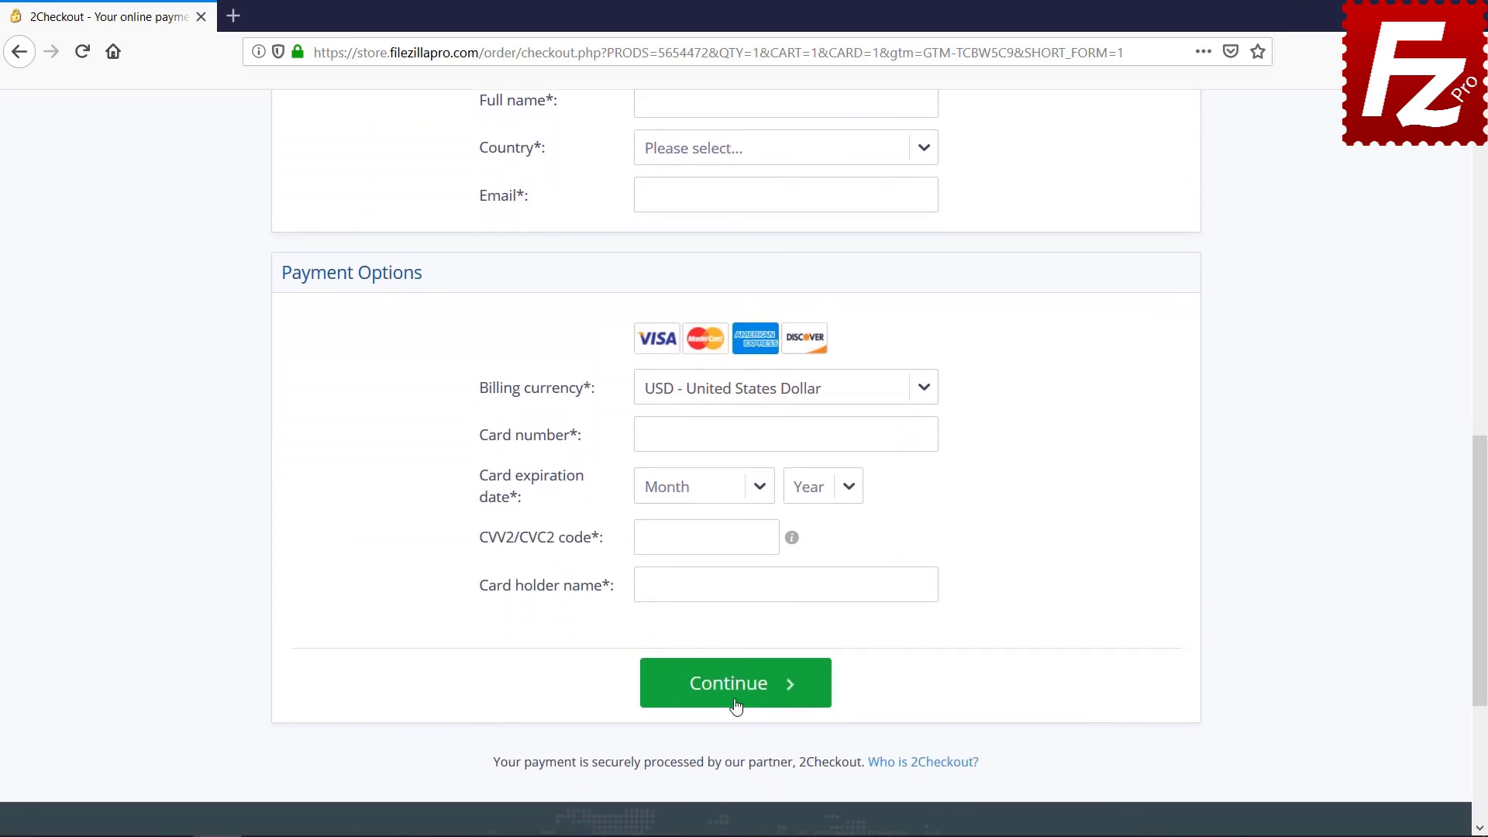